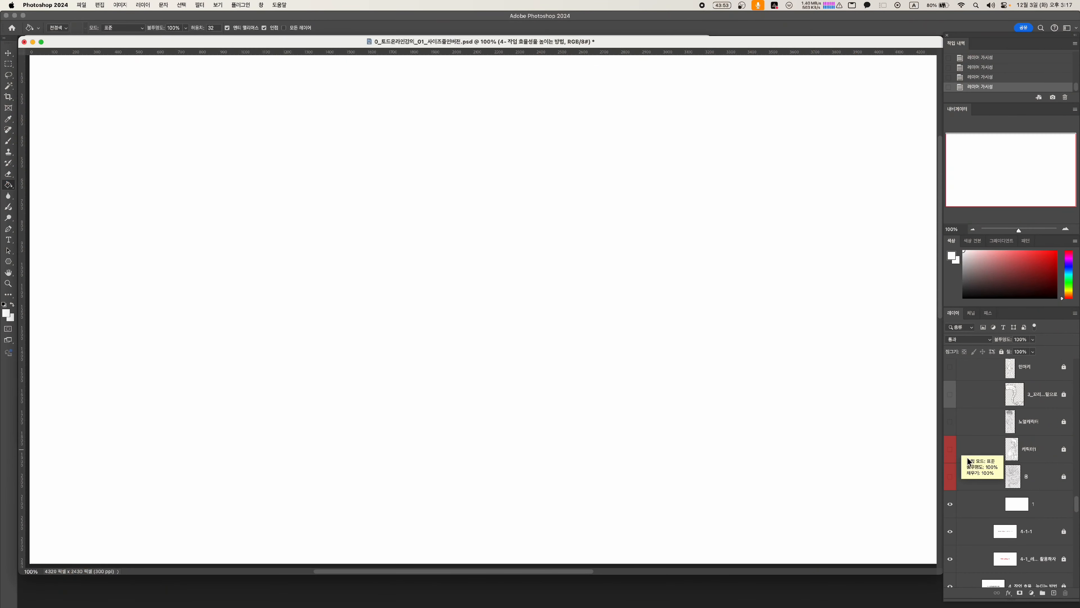
Make the layers with the dragon sketch, the armoured character sketch and the dark-haired boy visible on the blank canvas
click(950, 477)
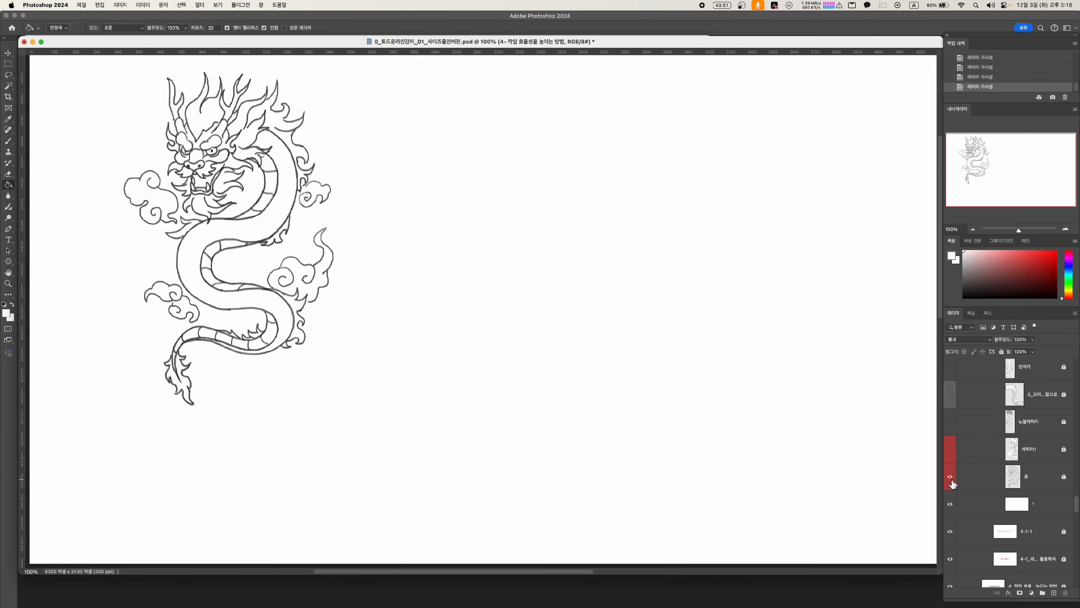
click(951, 449)
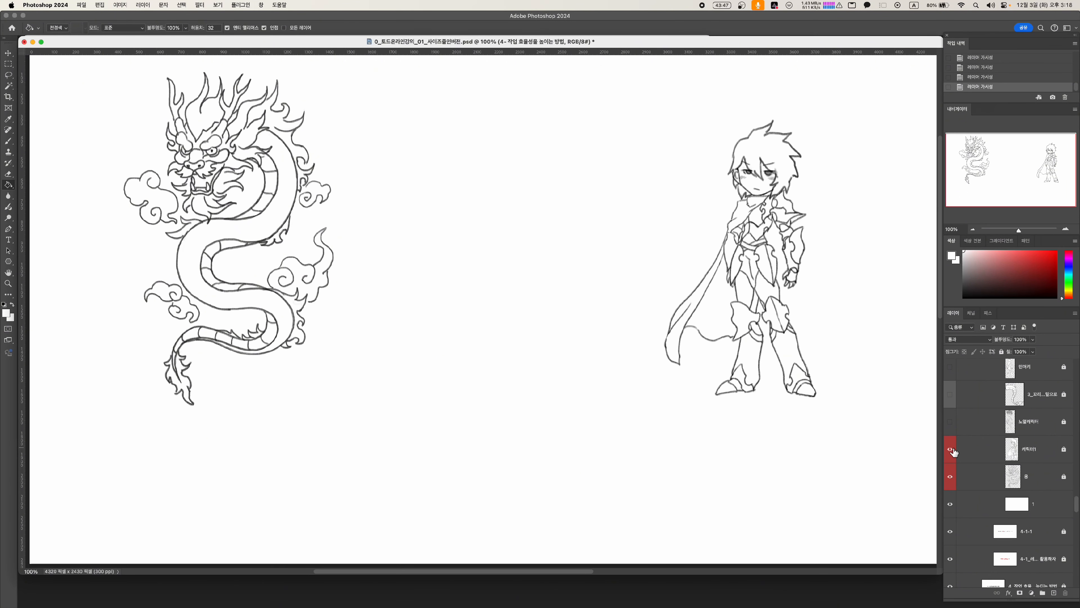
scroll(1007, 468, up, 2)
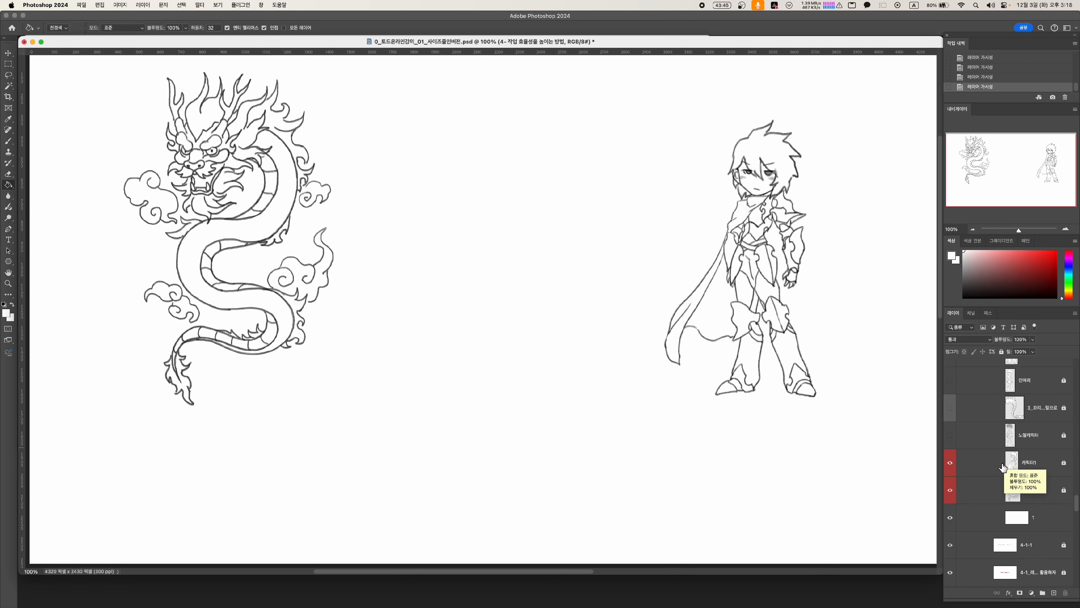
click(951, 454)
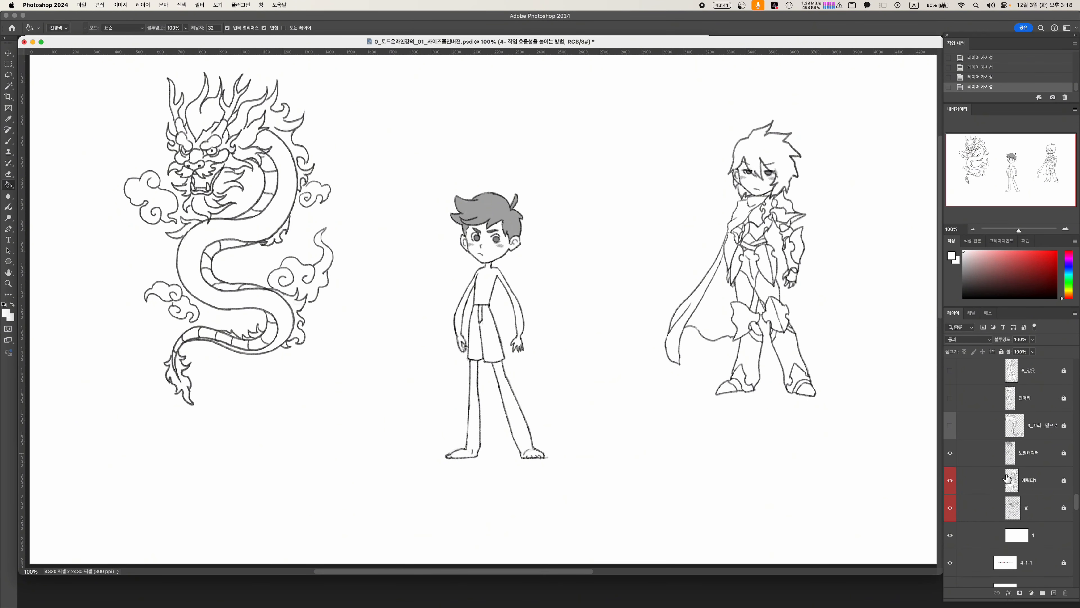
Hide the dark-haired boy layer and show the bald base figure in its place
scroll(1007, 483, up, 1)
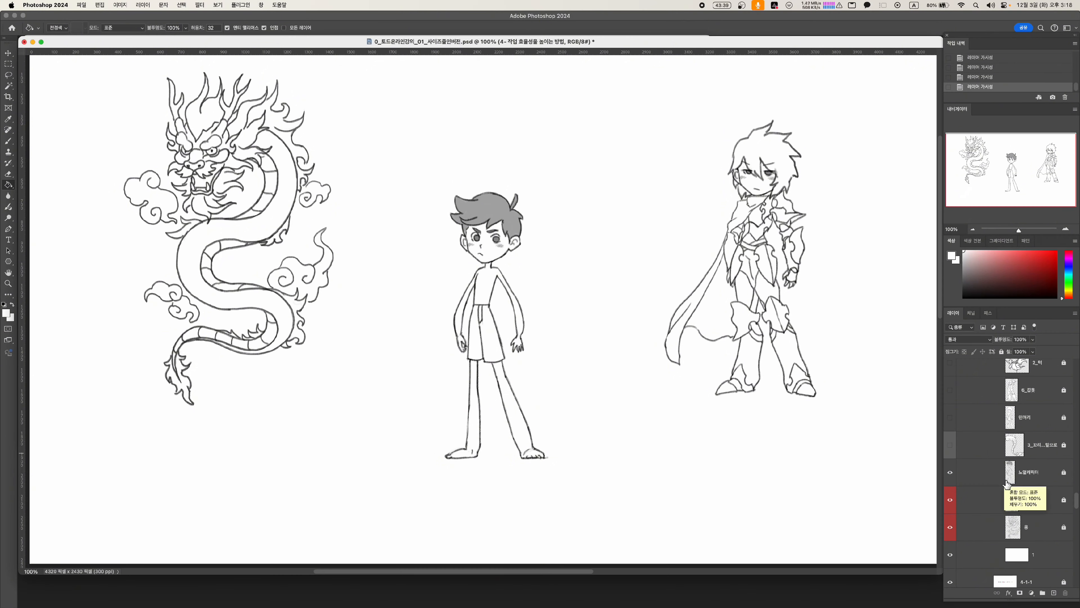
scroll(1007, 483, up, 1)
scroll(1005, 489, up, 2)
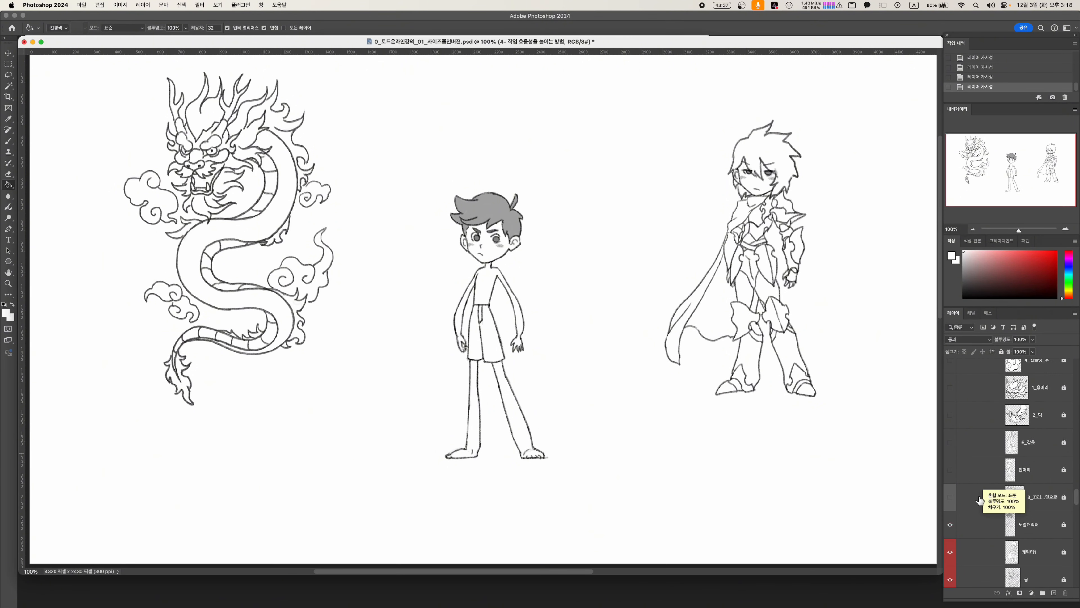
click(950, 525)
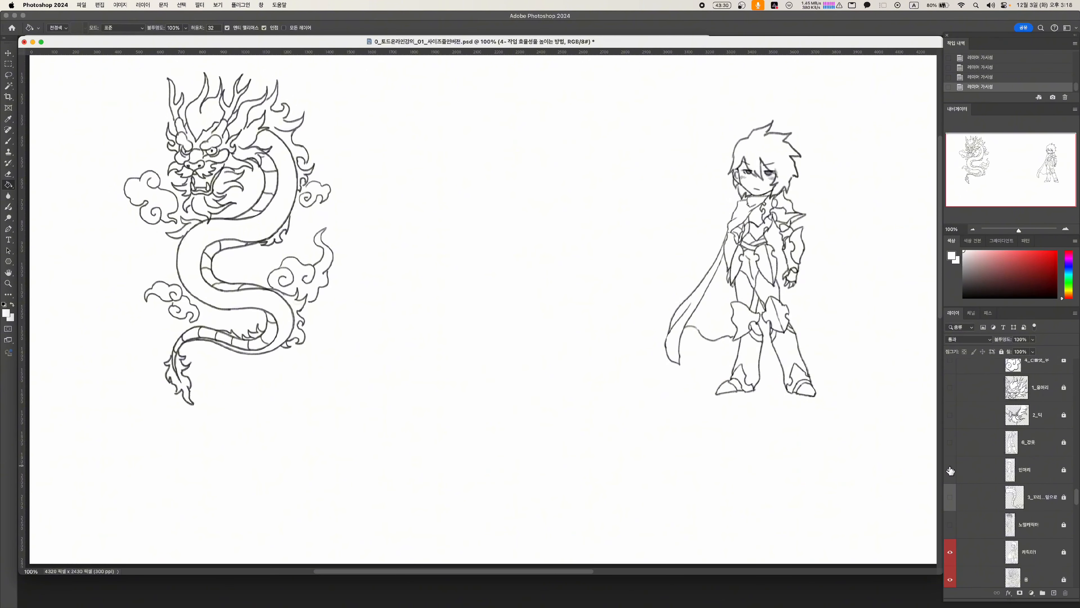
click(951, 470)
Show the dragon head, bearded jaw and dragon tail layers over the bald base figure
scroll(952, 446, up, 2)
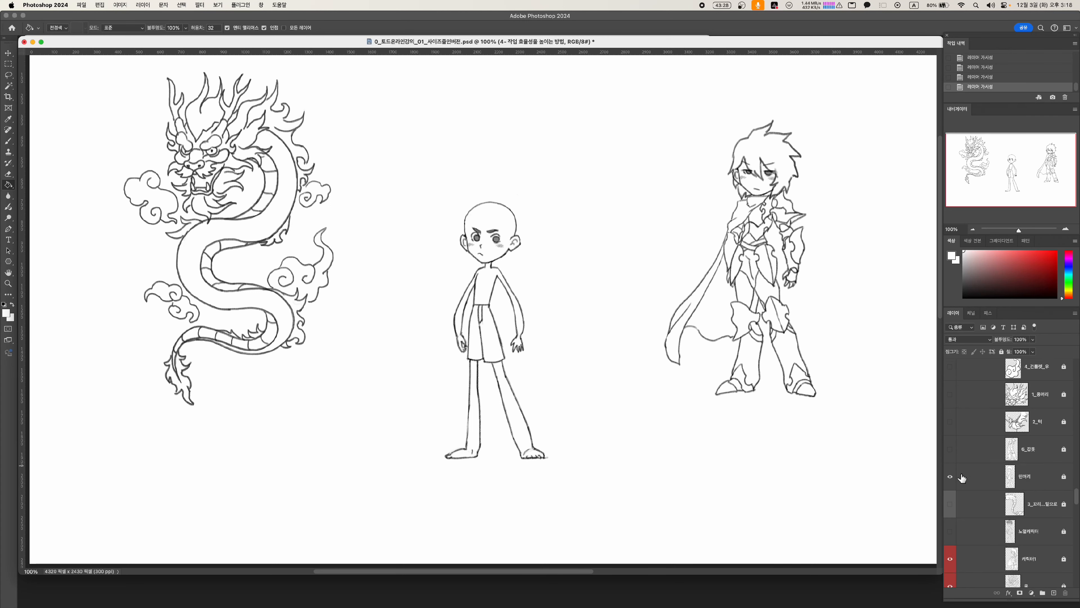
click(951, 413)
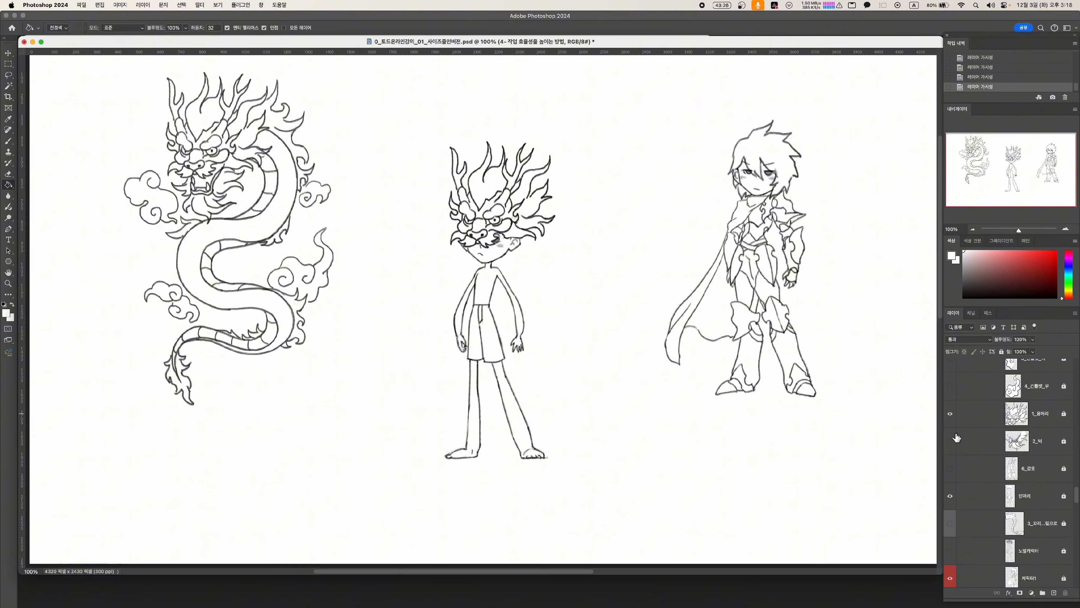
click(952, 444)
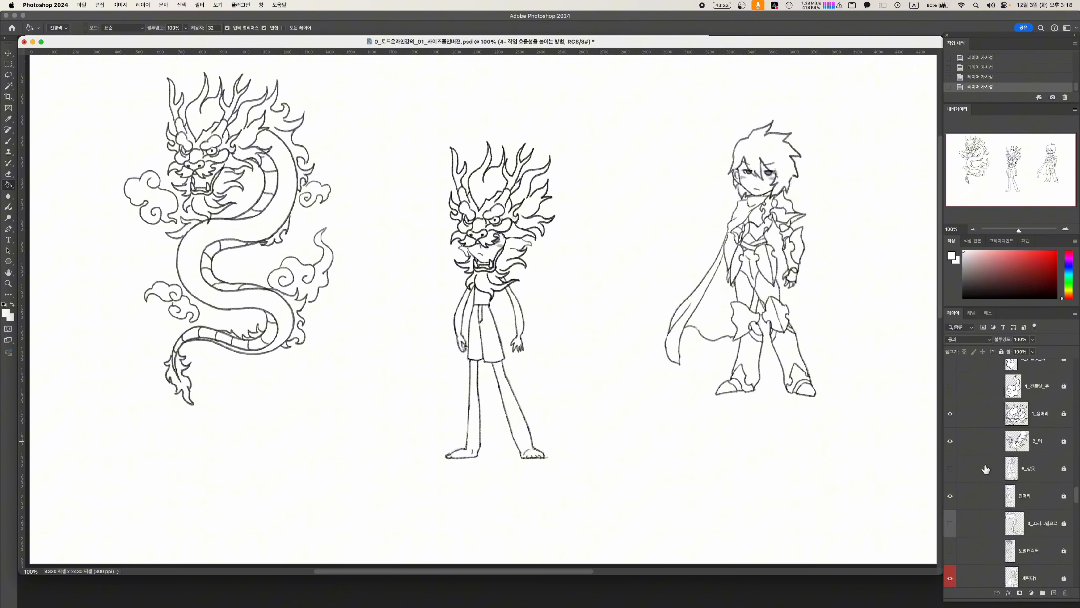
scroll(986, 469, up, 2)
scroll(986, 468, up, 2)
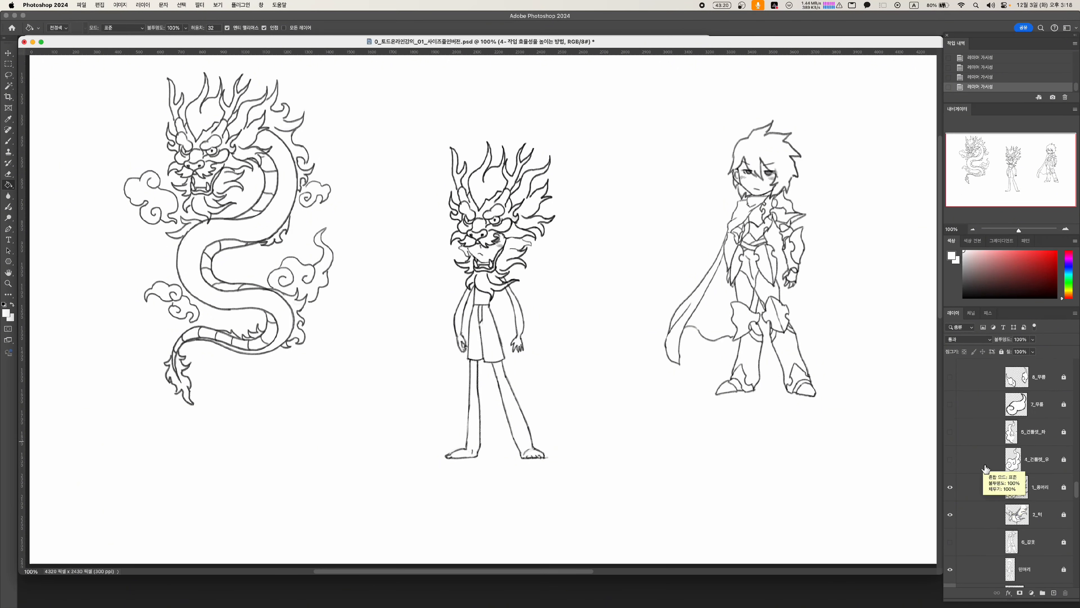
scroll(985, 469, down, 3)
click(950, 537)
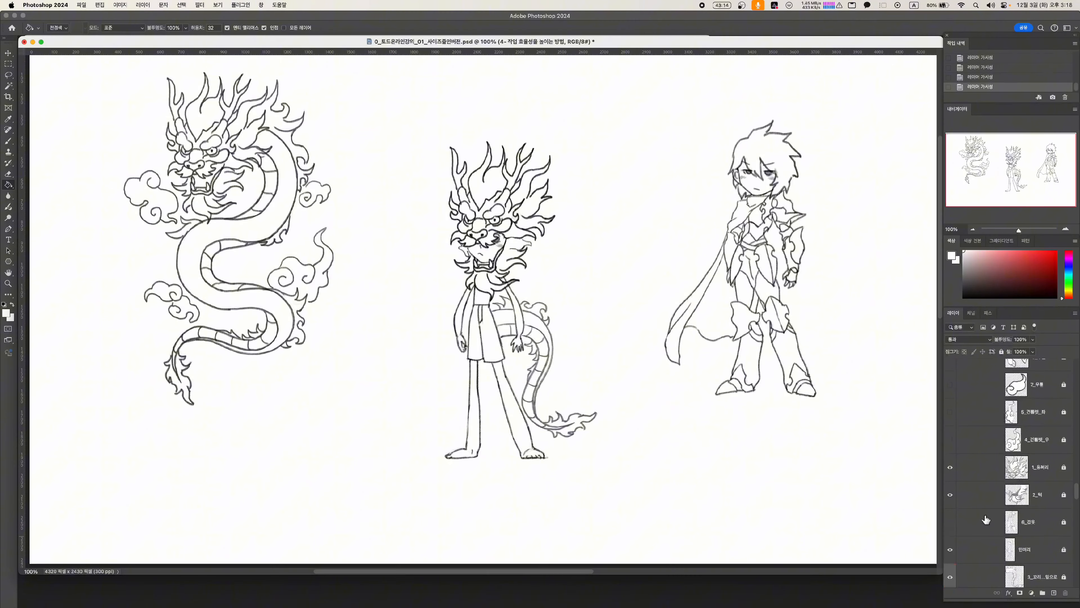
Show both cloud-shaped gauntlet layers and the body armour layer on the central figure
scroll(987, 519, up, 2)
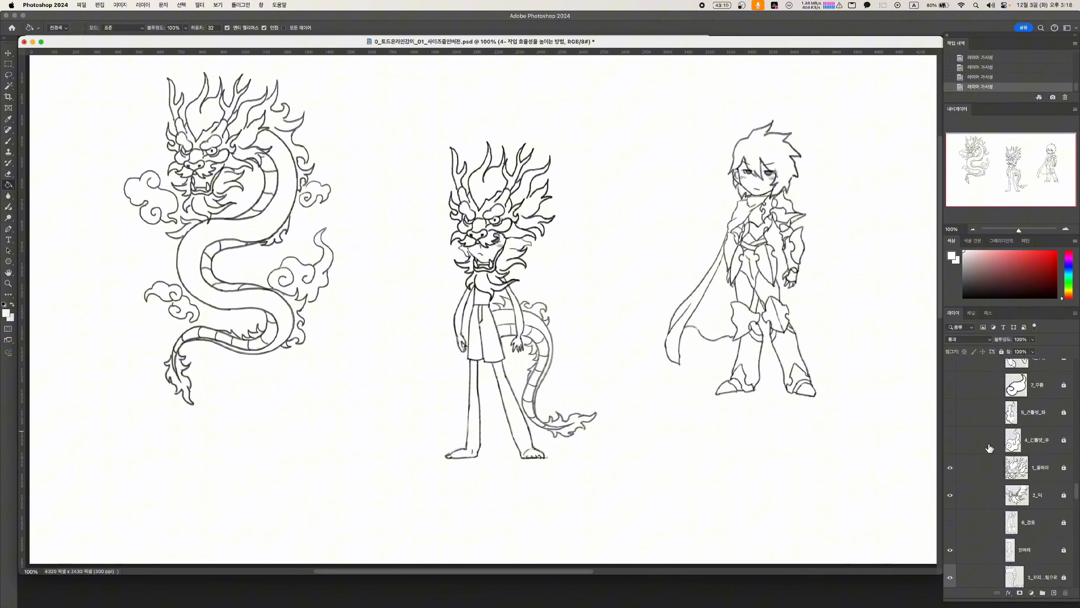
click(950, 440)
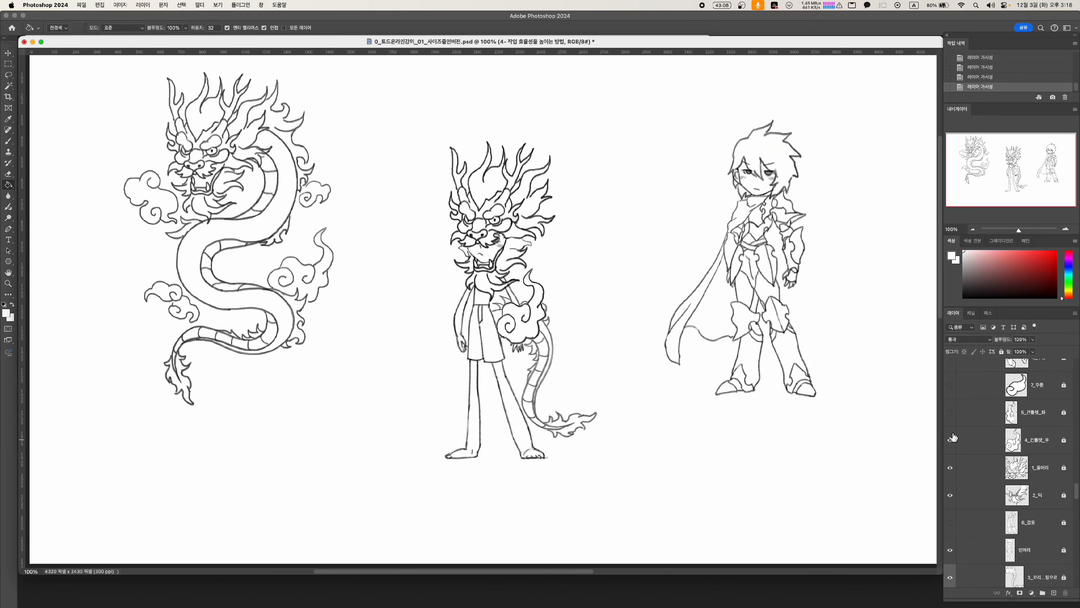
click(950, 413)
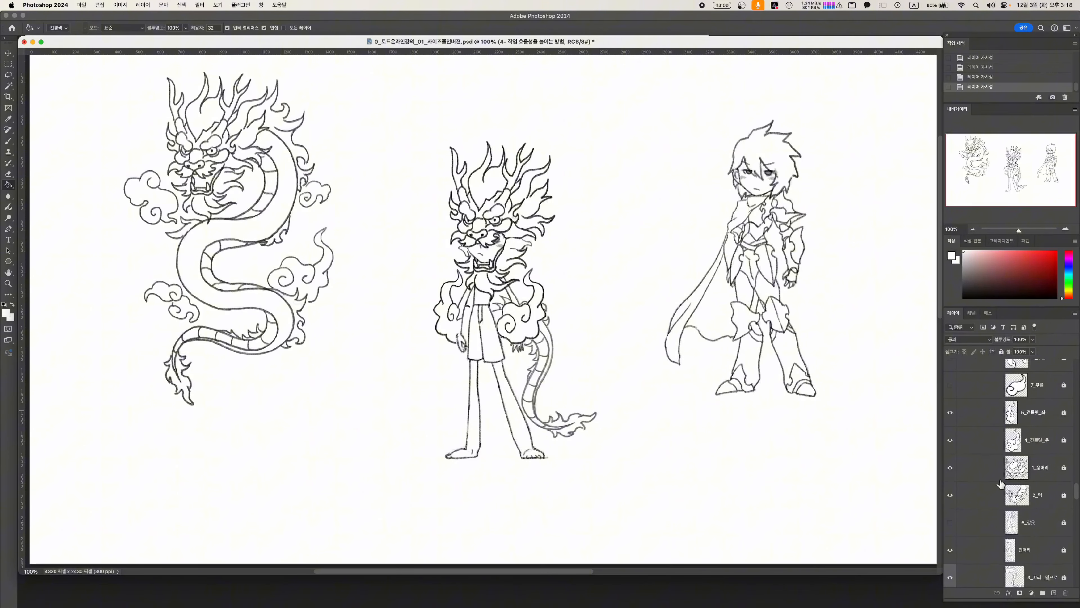
scroll(999, 485, down, 1)
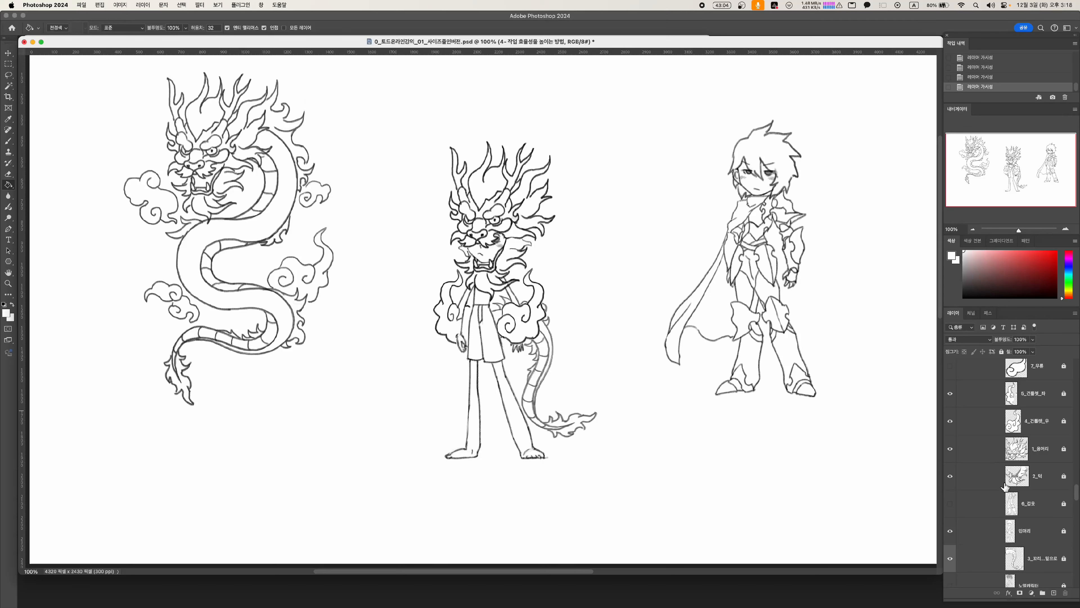
click(950, 503)
Show the two cloud-shaped knee guard layers and the clawed feet layer on the central figure
scroll(1029, 517, up, 3)
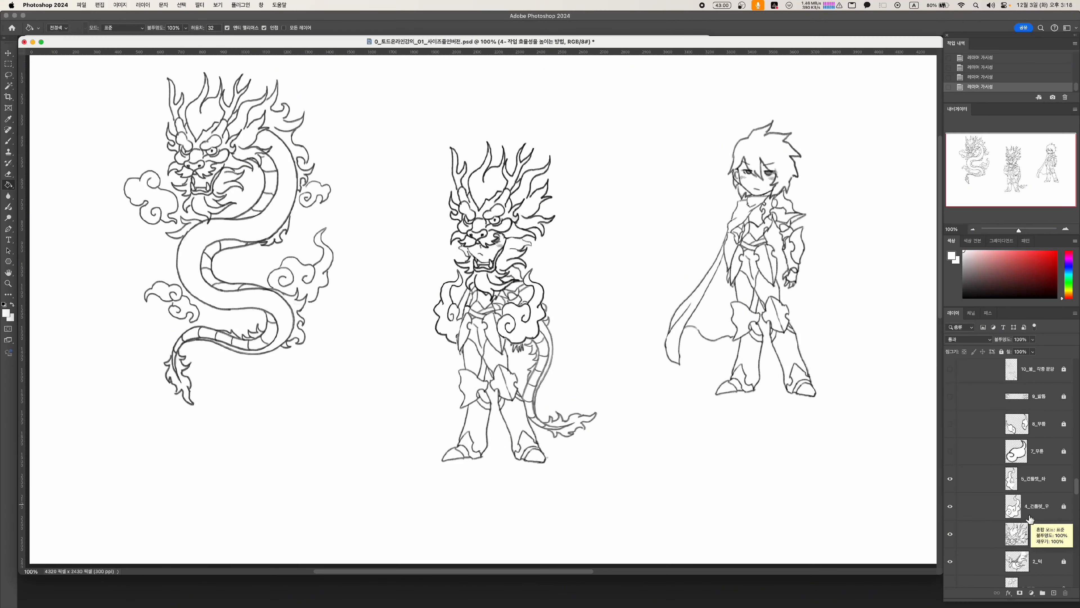
scroll(1029, 518, up, 3)
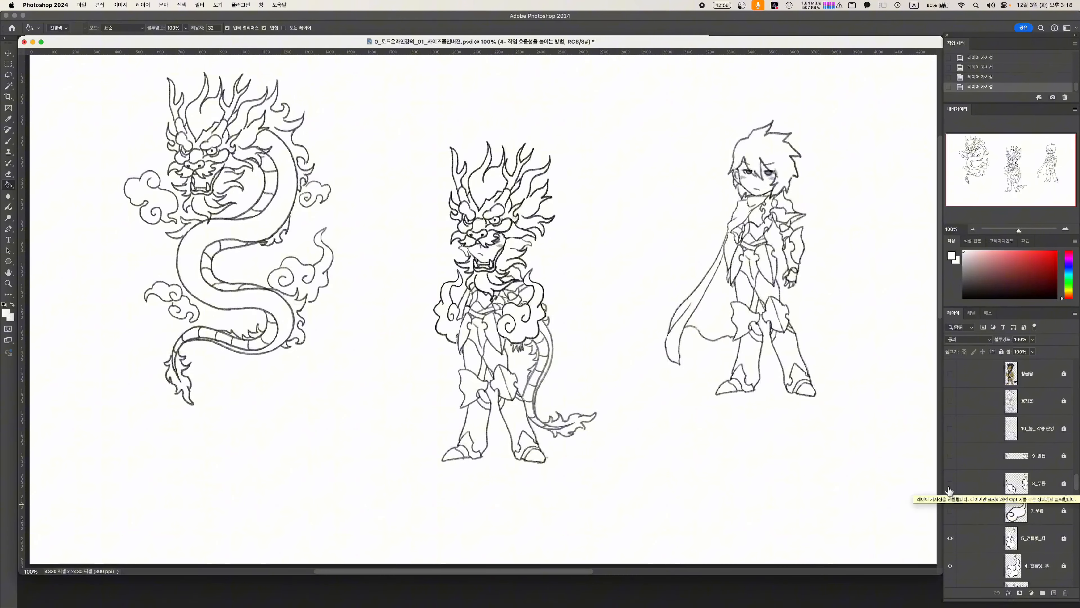
click(949, 483)
click(949, 510)
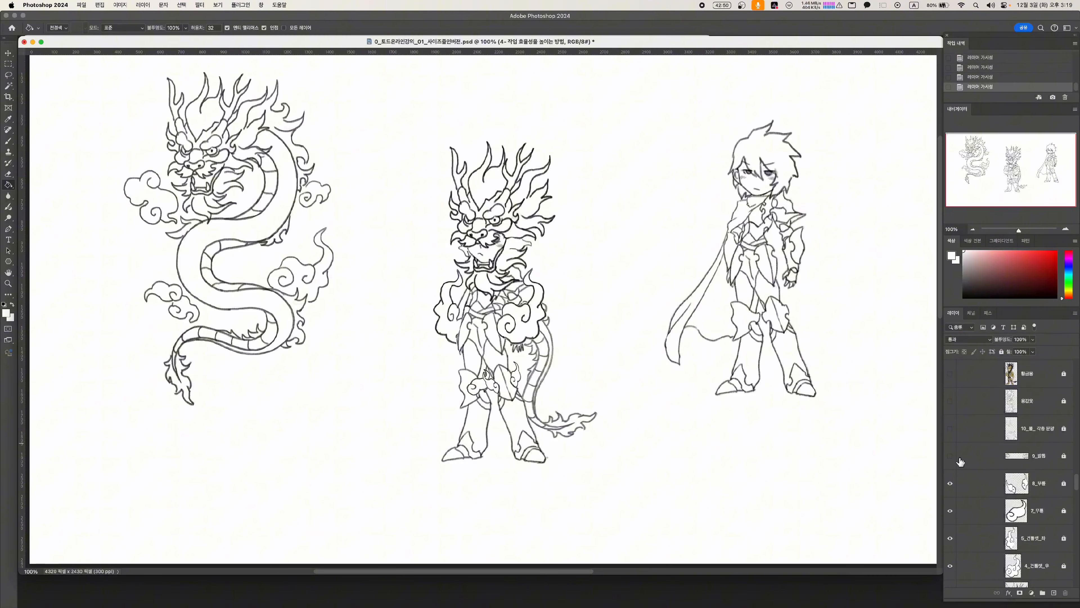
click(951, 456)
Toggle the armour pattern line layer to compare the design with and without it, leaving it shown
scroll(998, 475, up, 1)
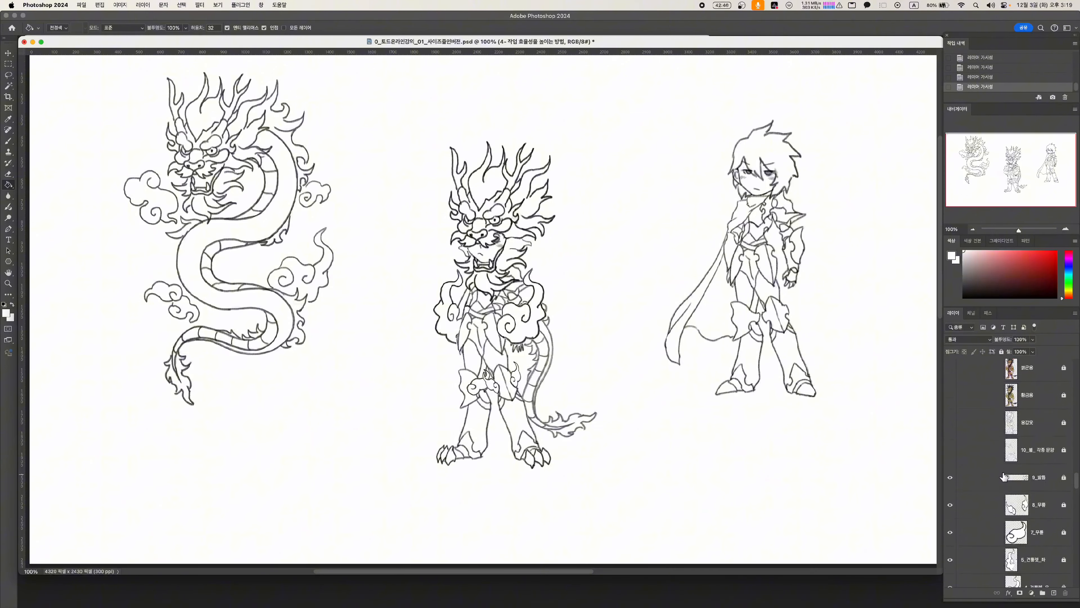
click(951, 454)
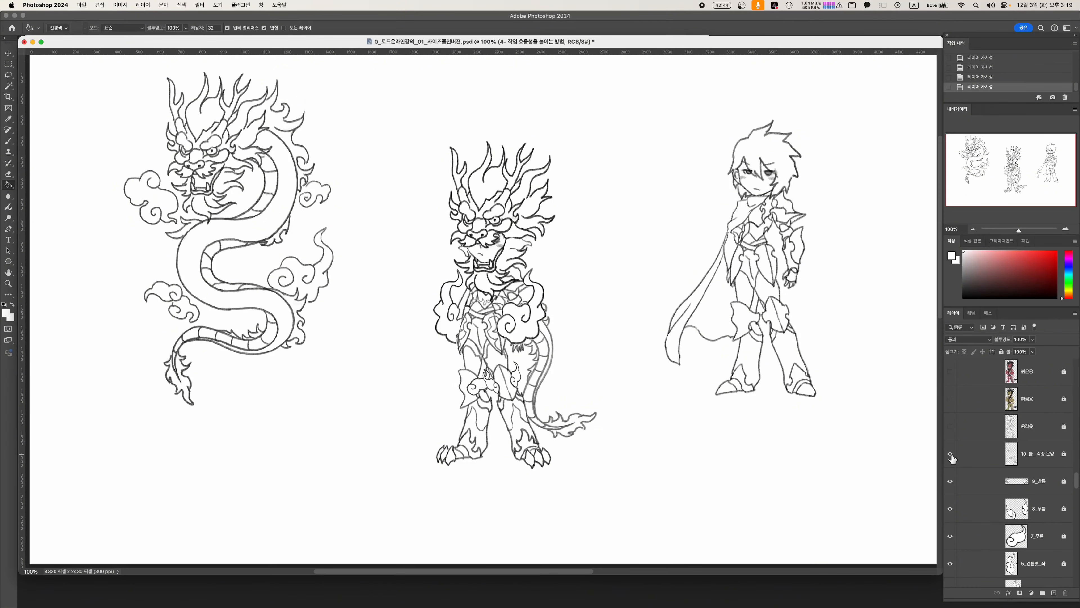
click(950, 454)
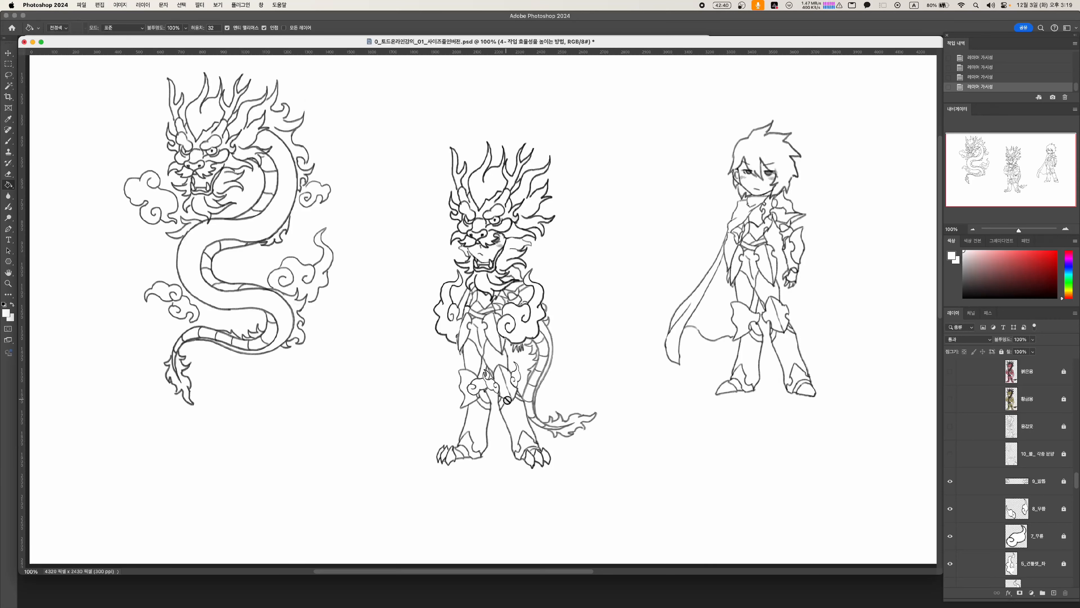
click(950, 454)
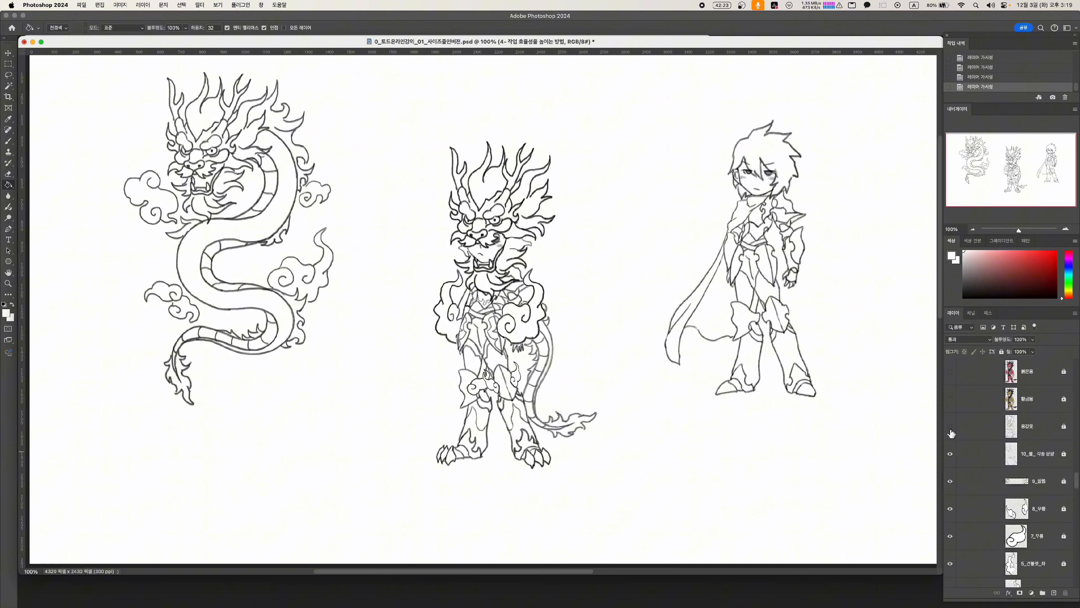
Show the coloured dragon armour versions one after another: gold, red, blue, white-haired and black
scroll(981, 493, up, 3)
click(951, 463)
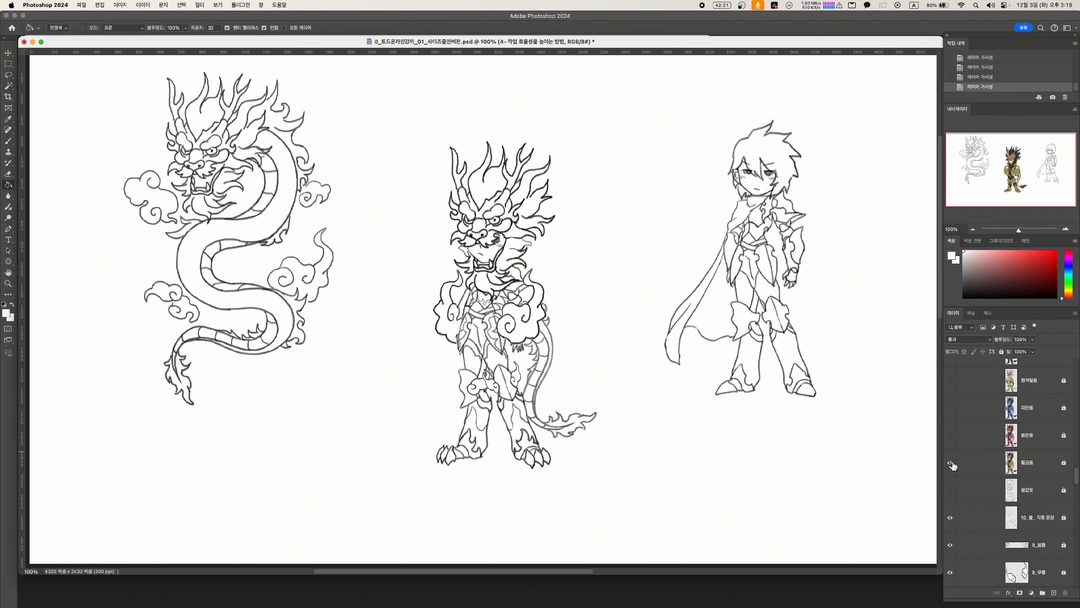
scroll(1020, 500, up, 1)
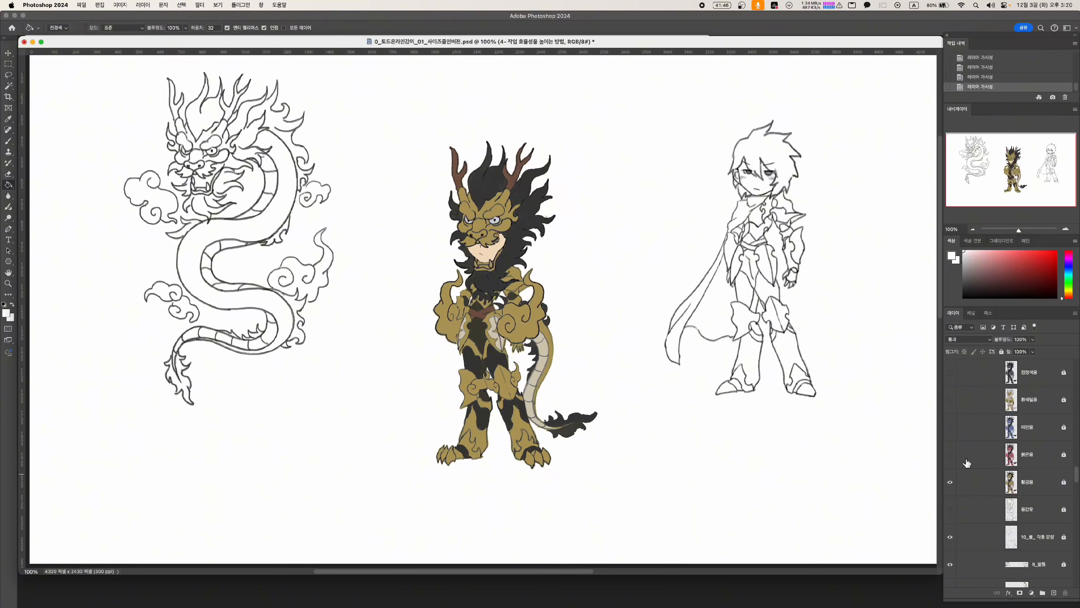
click(950, 456)
scroll(951, 455, up, 1)
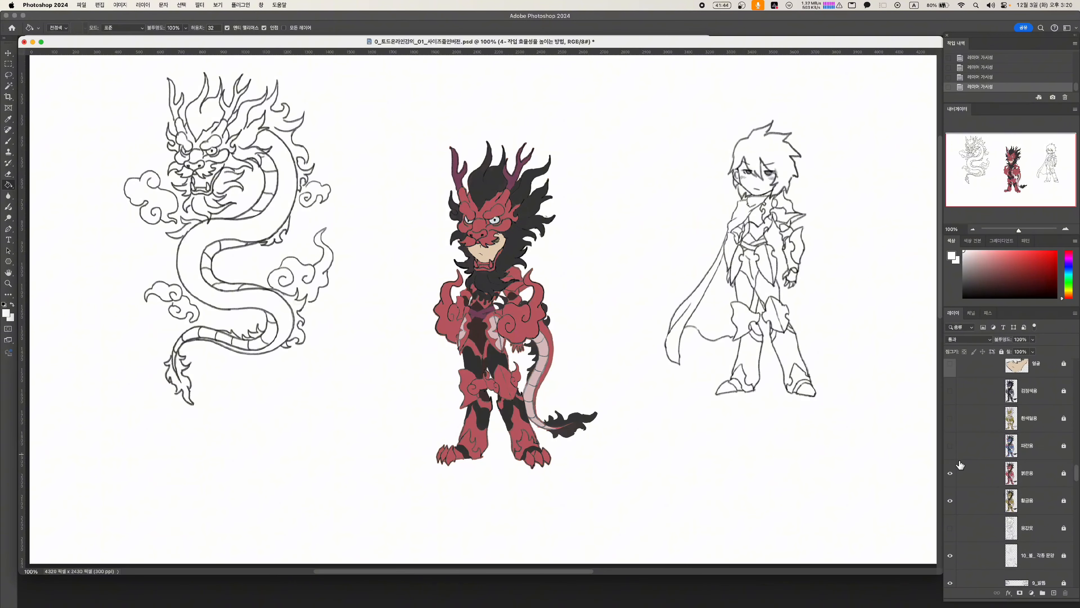
click(951, 447)
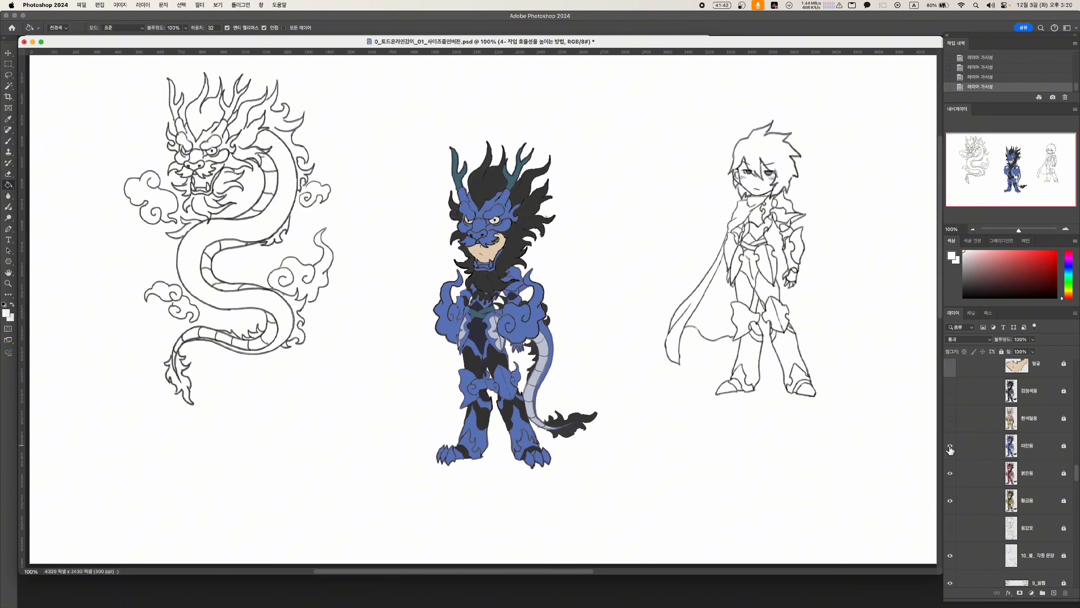
click(949, 424)
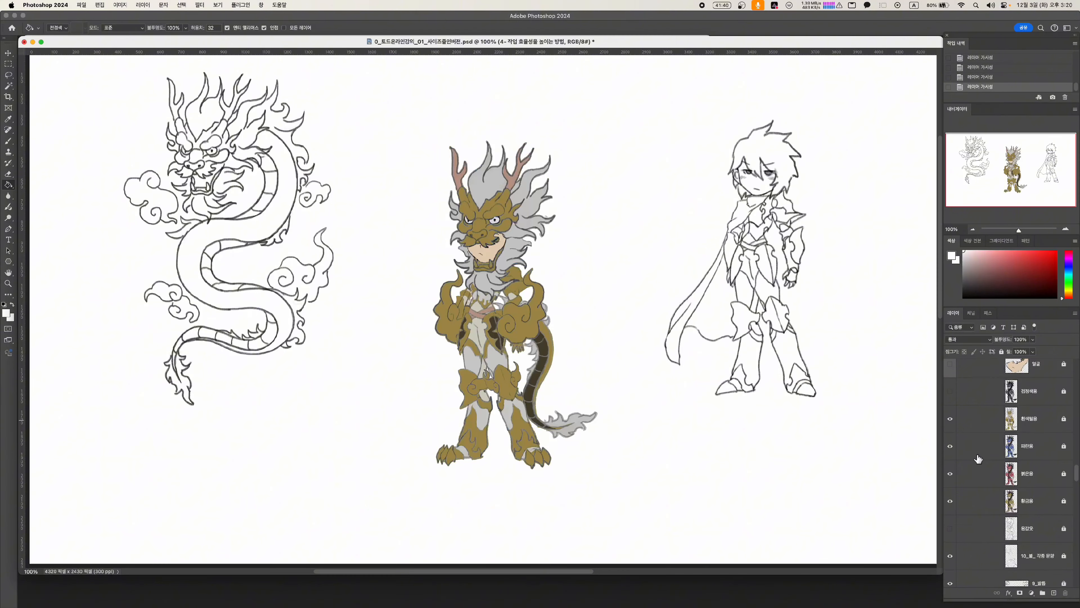
scroll(949, 428, up, 2)
click(949, 429)
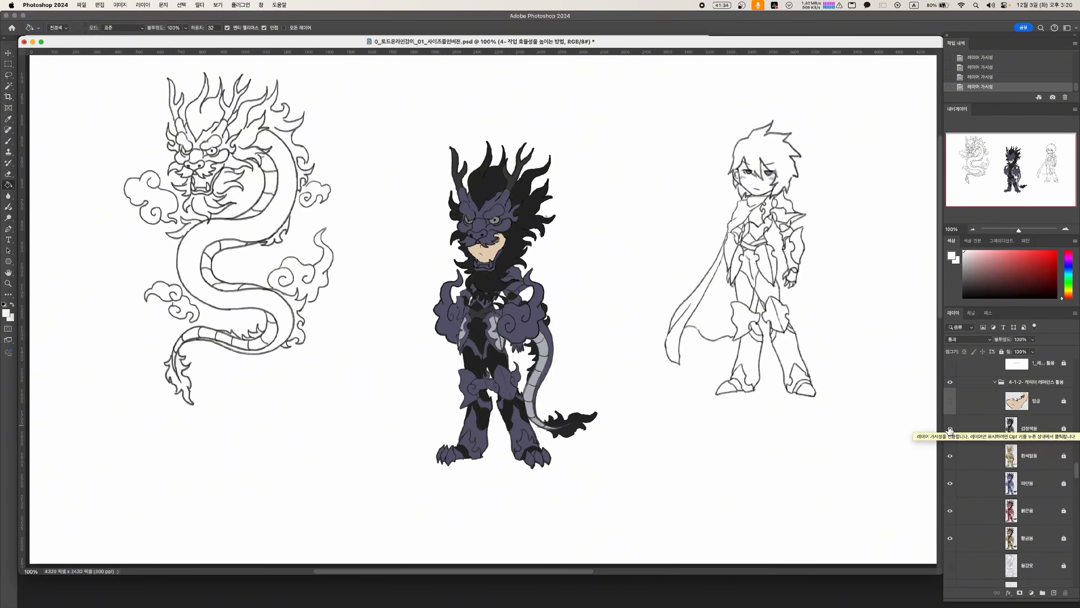
Show the Cathedral Basement (Torture Chamber) background, then the Spiked Club Executioner and Warden of Darkness layers
scroll(1001, 468, up, 3)
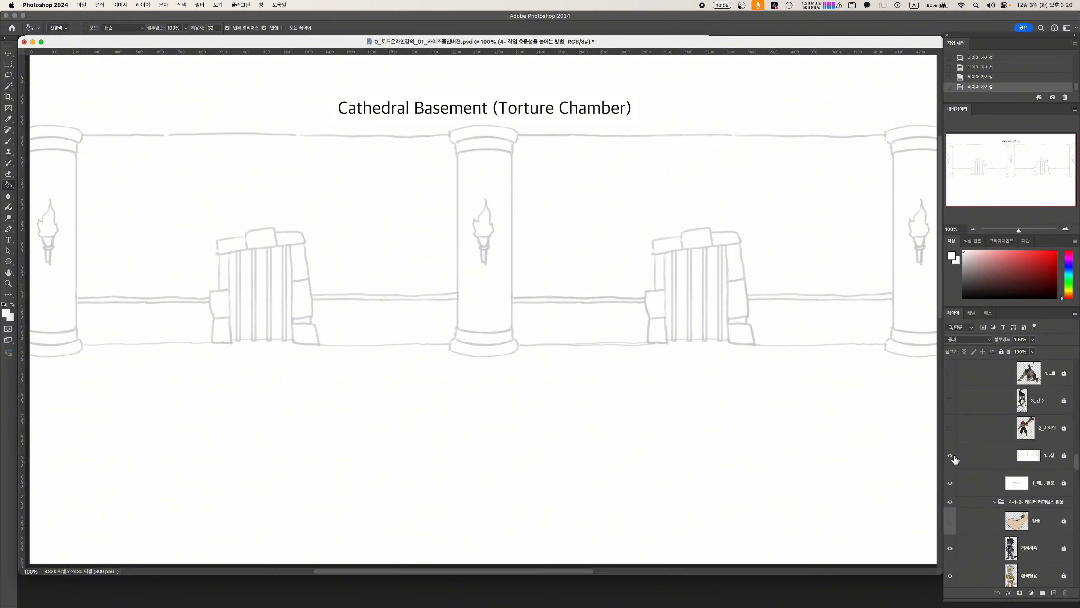
click(950, 428)
scroll(979, 450, up, 2)
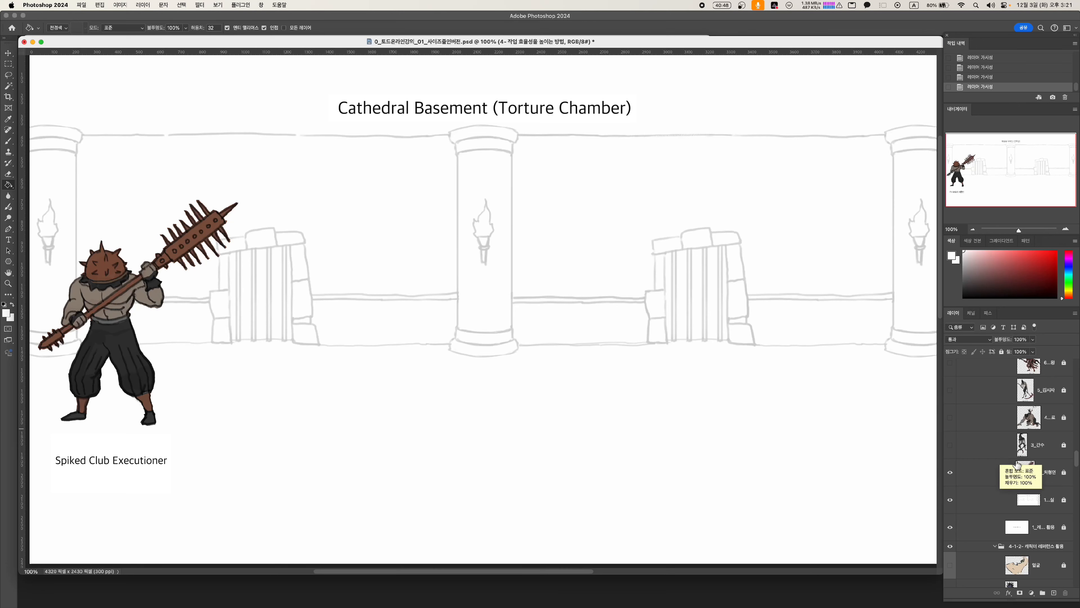
scroll(986, 459, up, 2)
click(952, 482)
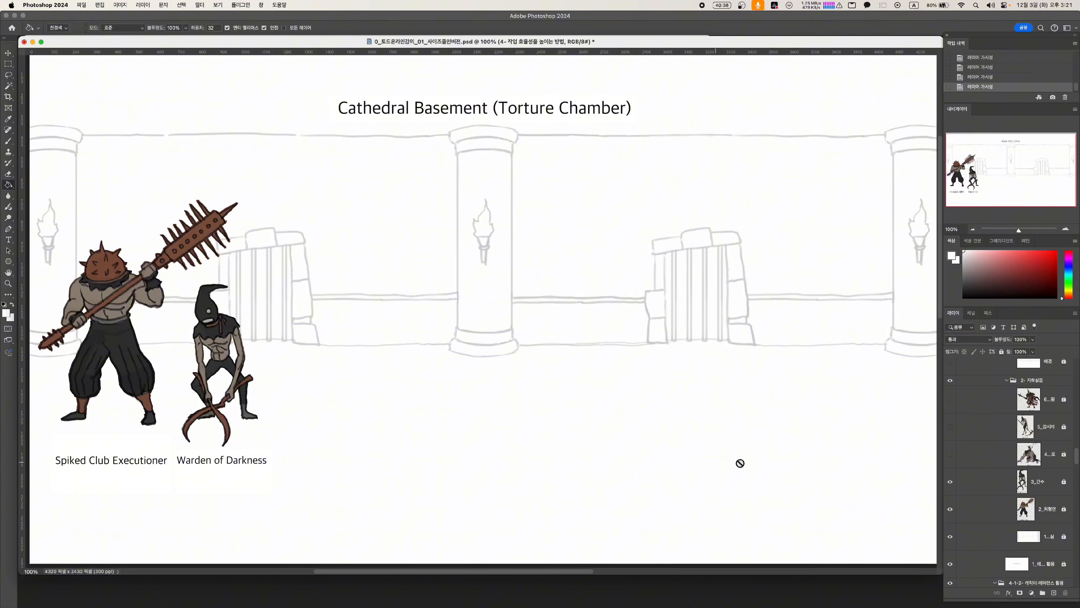
Show the Ironclad Prisoner, Chain Overseer and Karta, the King of Torture layers in the Cathedral Basement lineup
click(950, 455)
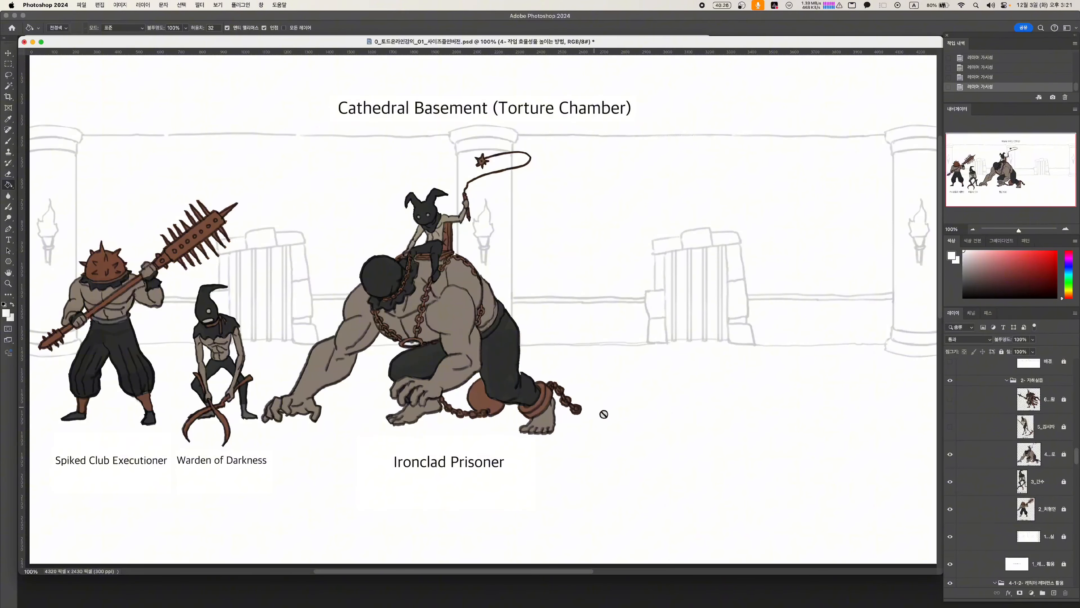
click(950, 426)
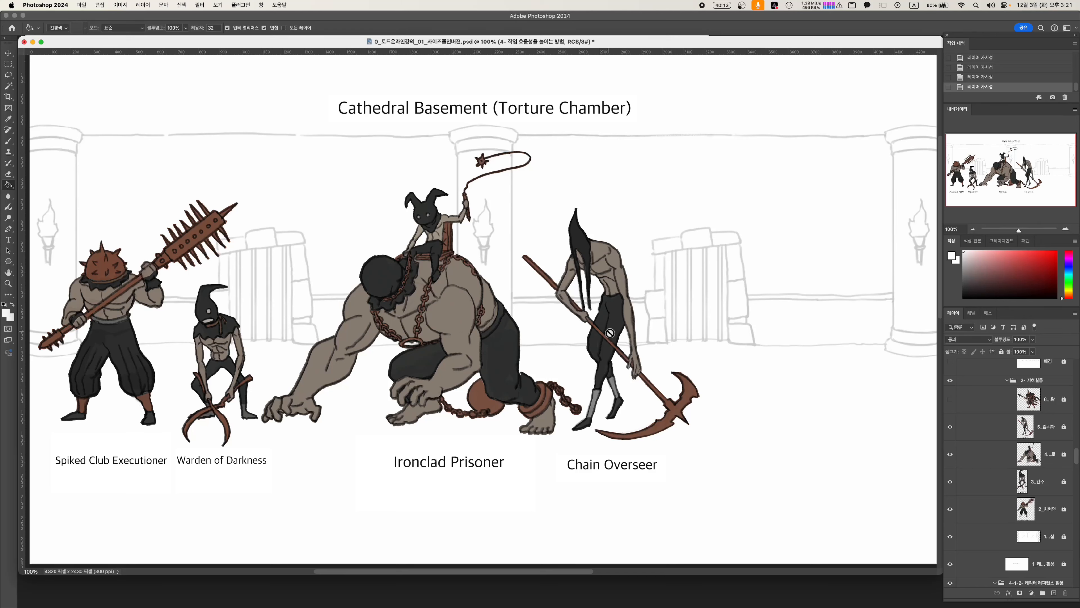
click(950, 402)
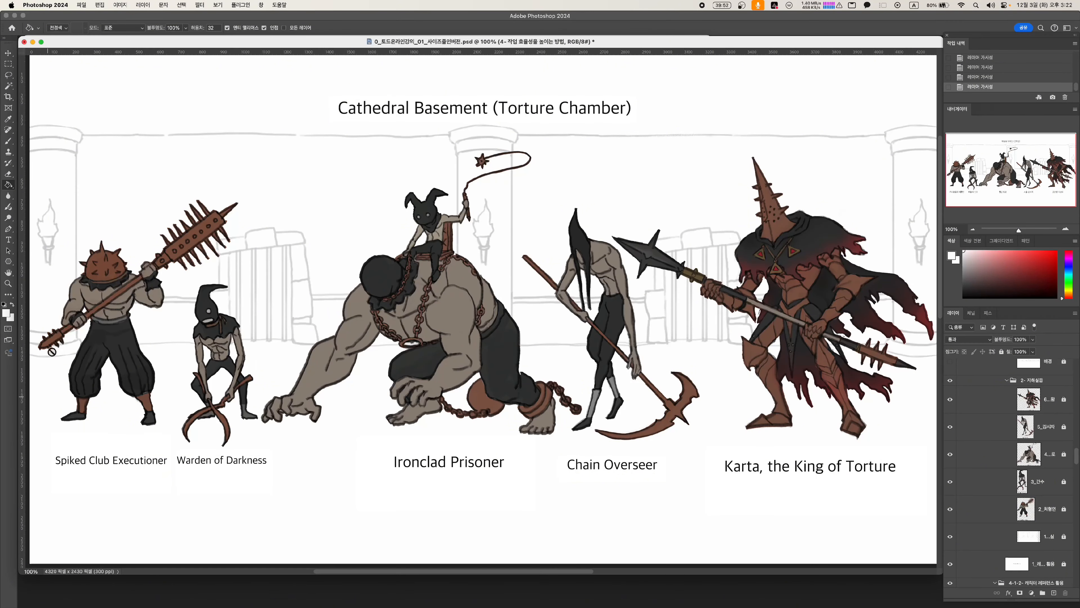
scroll(1003, 510, up, 2)
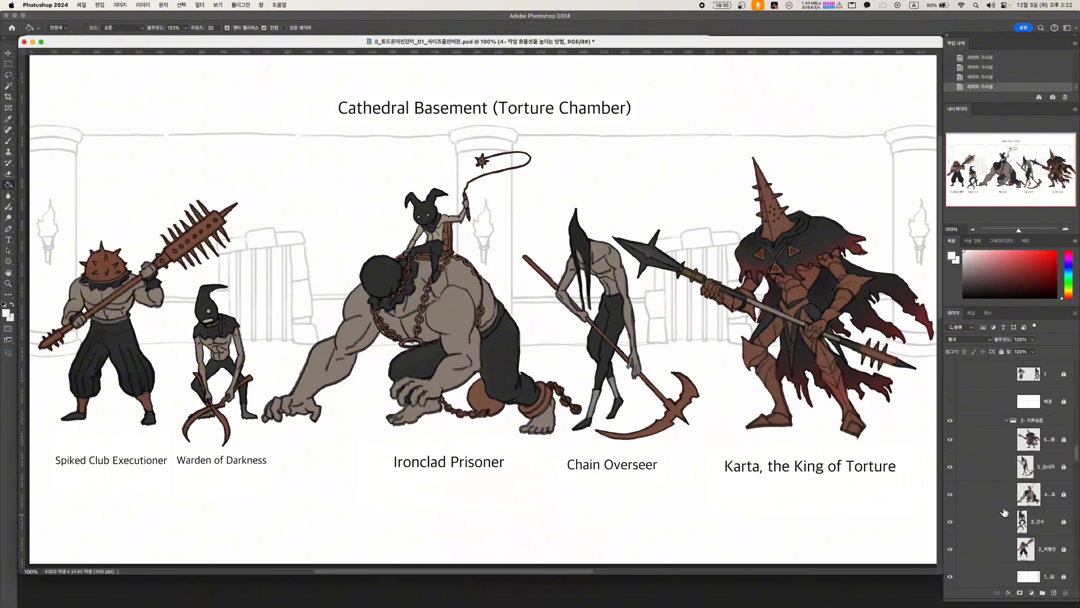
Show the long pillared corridor background, then layer 1 with the green witch and first enemy, and enemy group layer 2
scroll(1004, 512, up, 2)
click(950, 445)
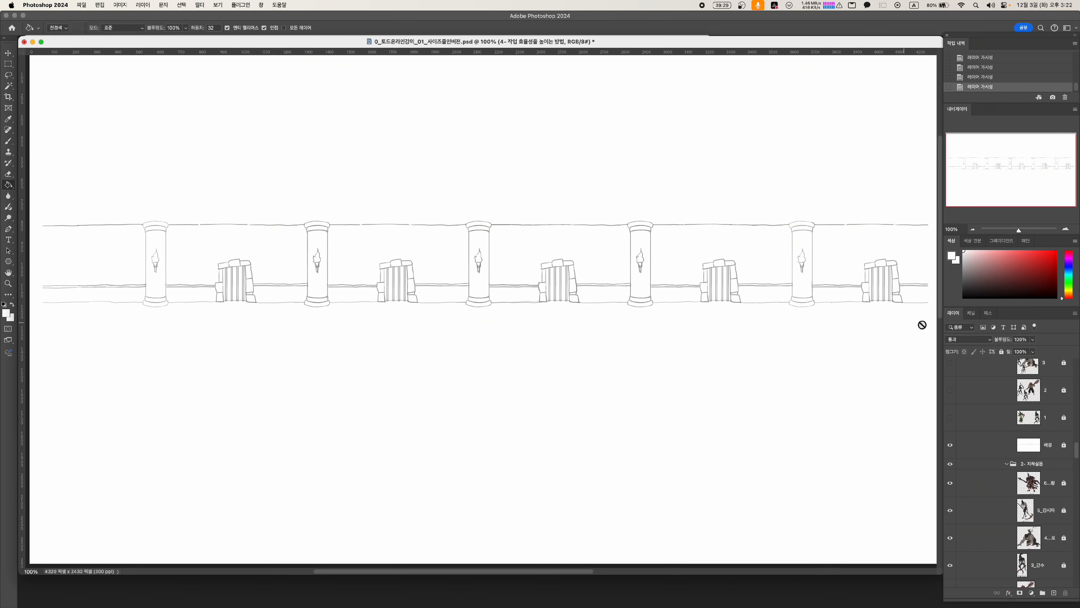
click(949, 417)
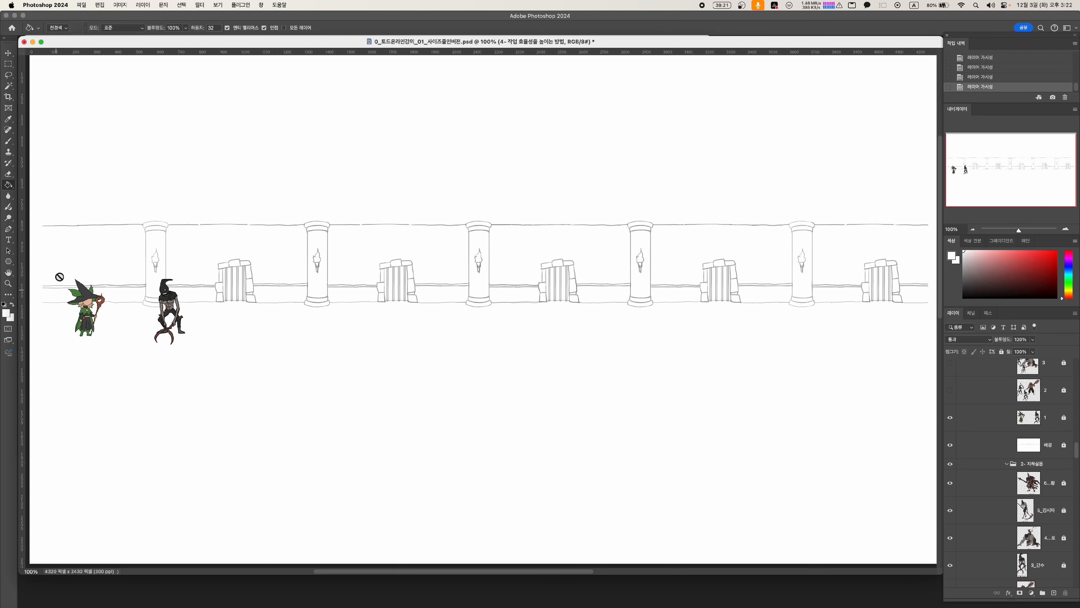
scroll(981, 458, up, 2)
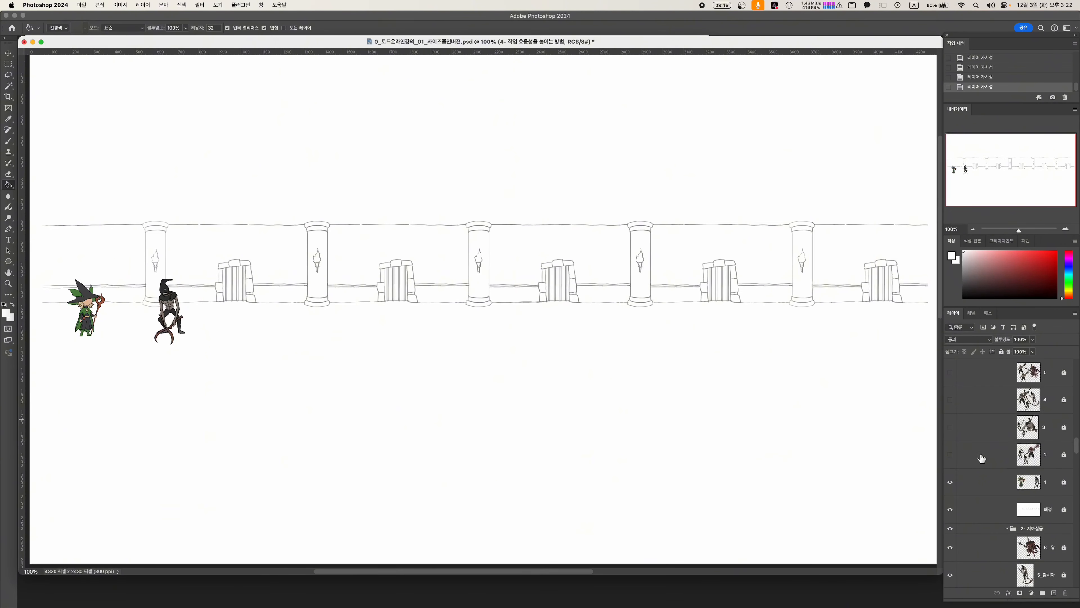
click(949, 454)
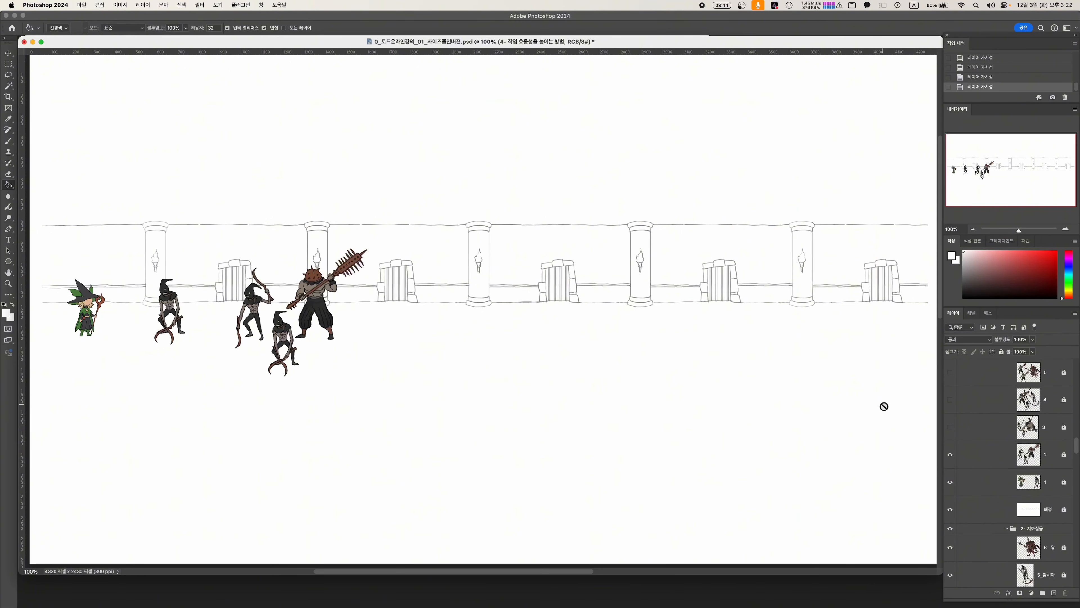
Show enemy group layers 3, 4 and 5 along the corridor, from the Ironclad Prisoner group to the King of Torture group
click(991, 434)
click(950, 427)
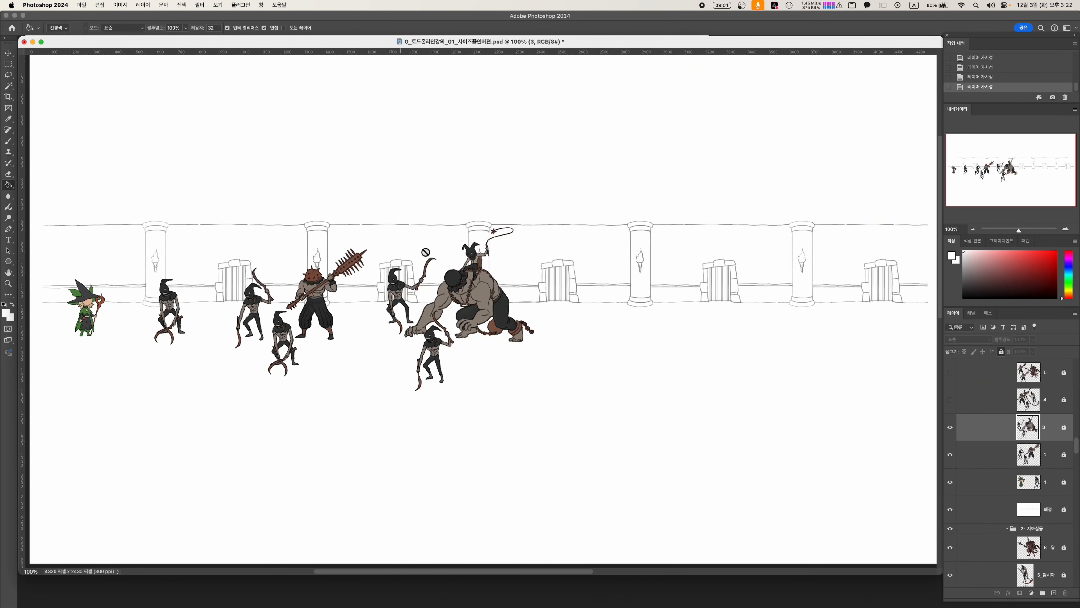
click(950, 399)
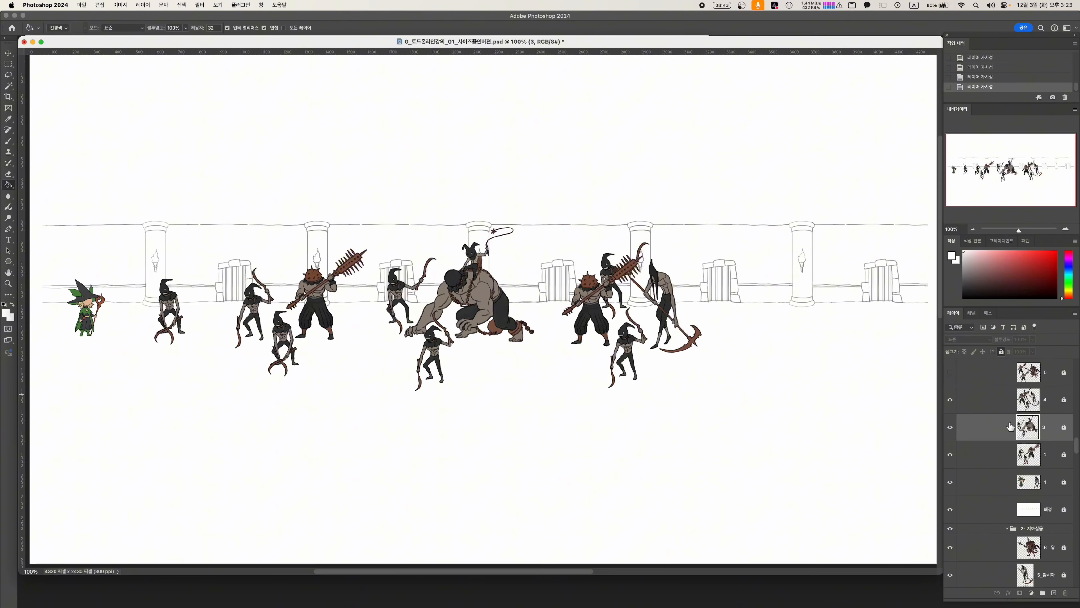
scroll(1010, 426, up, 3)
click(950, 446)
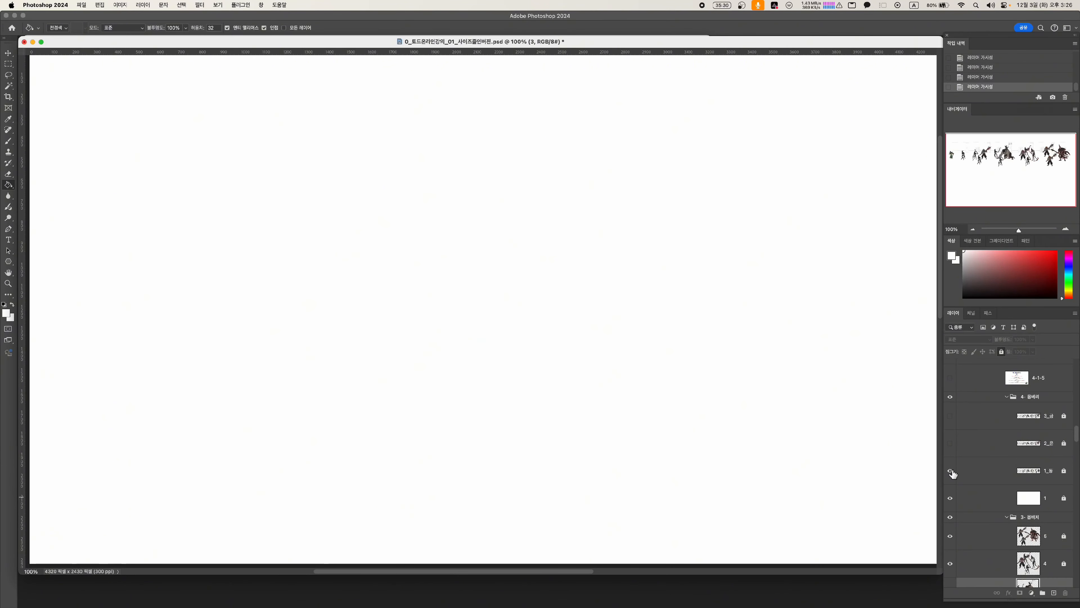
Show the reduced brown enemy lineup on a white backdrop, then the blue armoured variant below it and its gold recolour
click(950, 470)
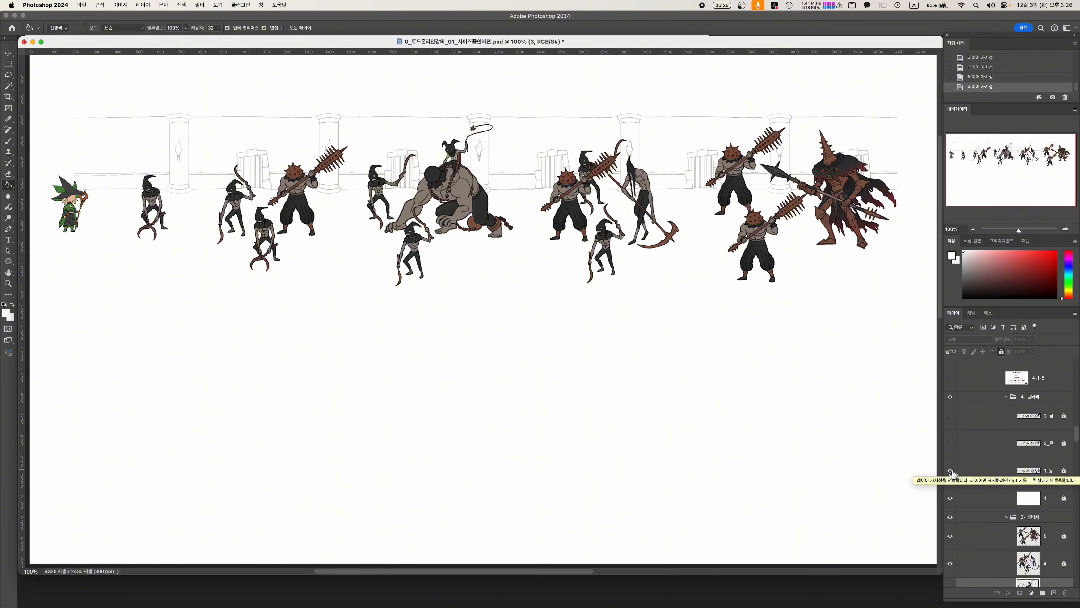
click(950, 444)
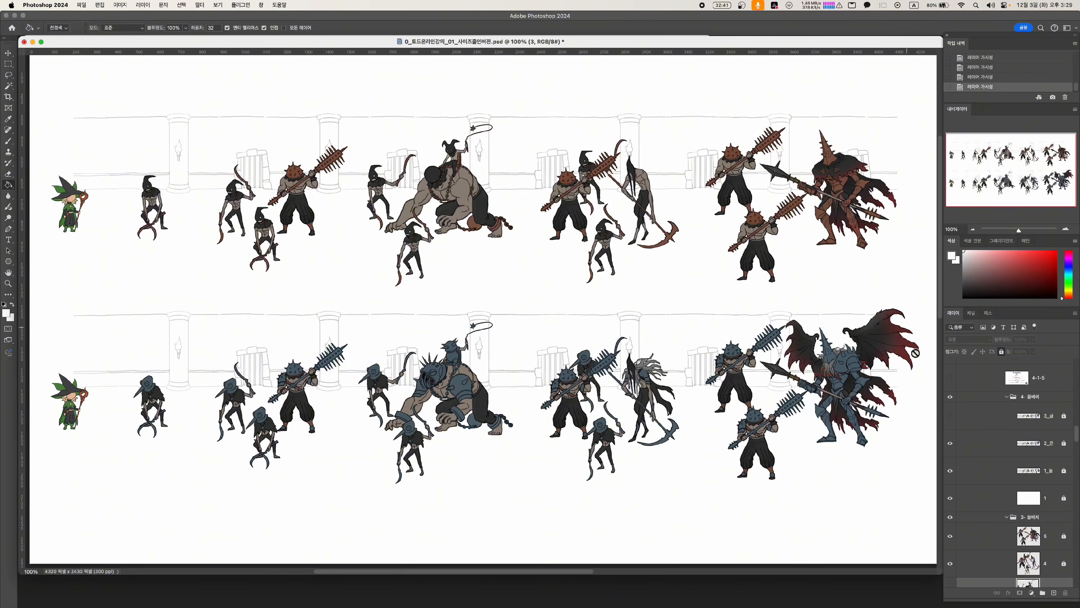
scroll(1014, 547, down, 2)
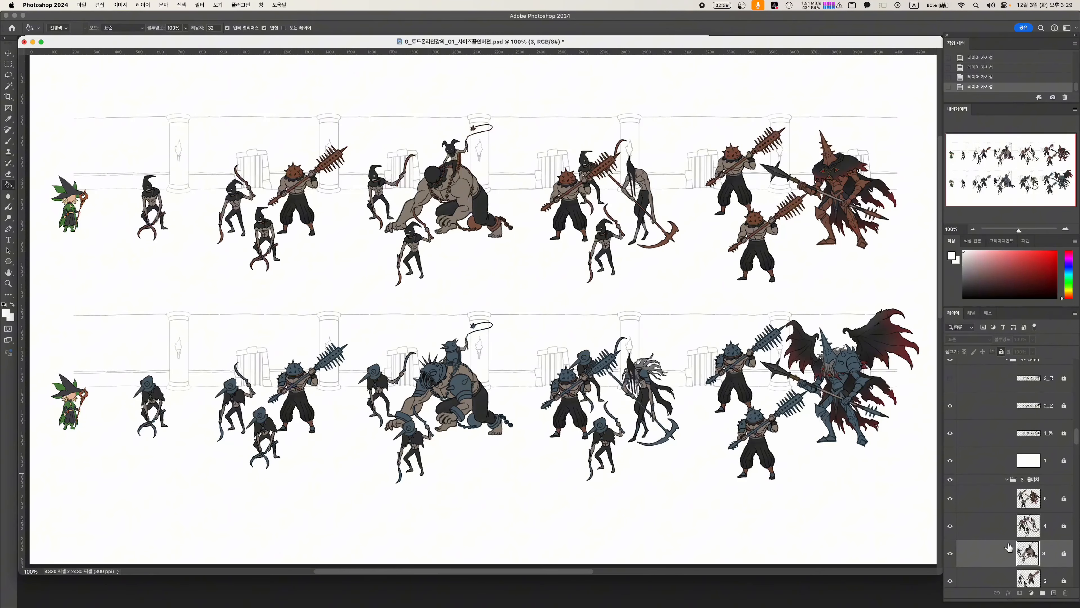
scroll(1003, 523, up, 4)
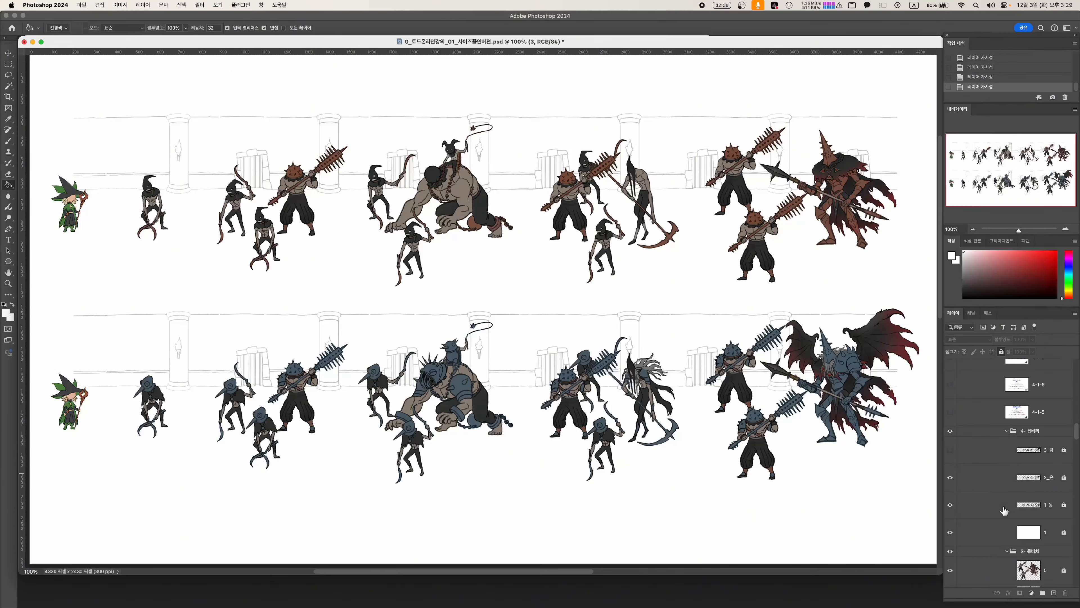
click(951, 451)
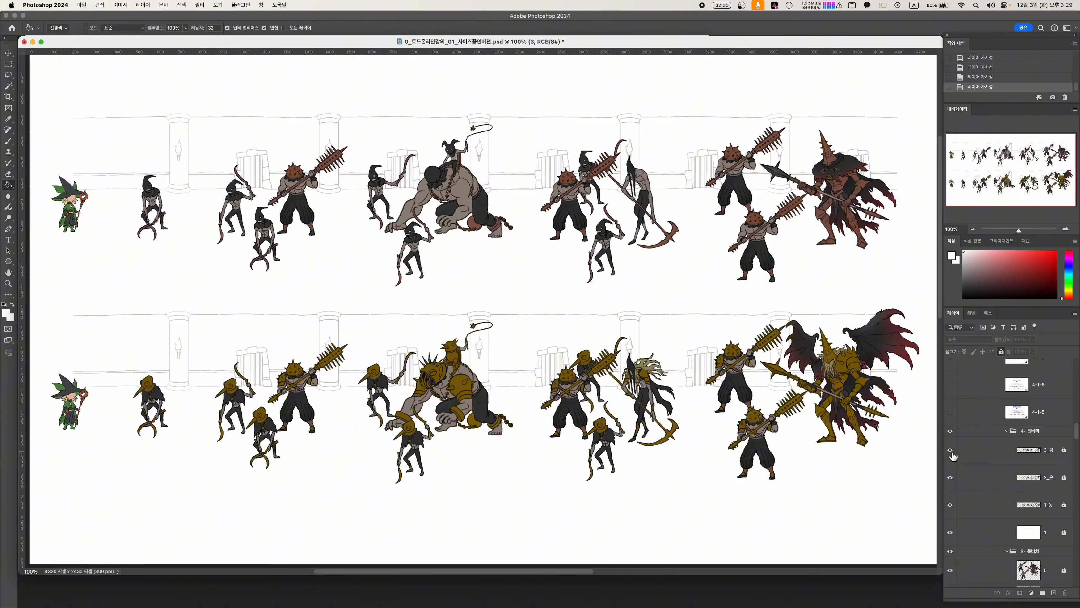